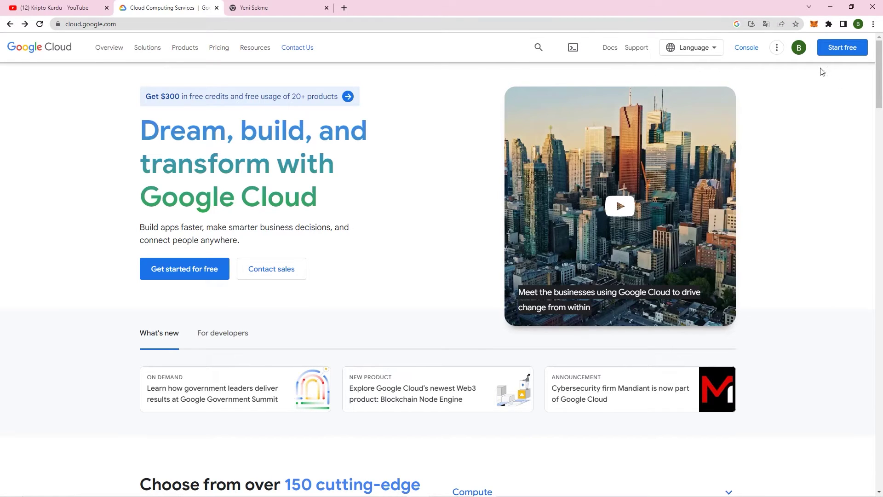
Start the free trial sign-up, describe the organization as Other, accept the terms of service and continue to payment verification
{"action": "left_click", "coordinate": [849, 48]}
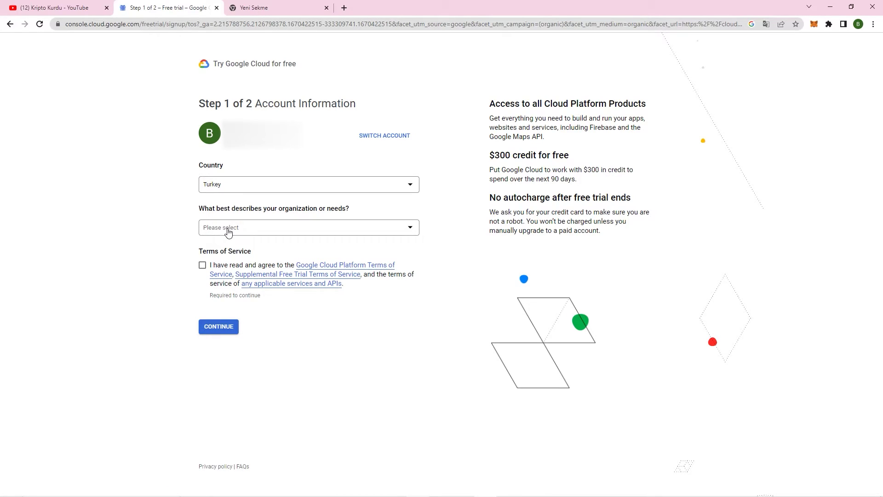
{"action": "left_click", "coordinate": [252, 231]}
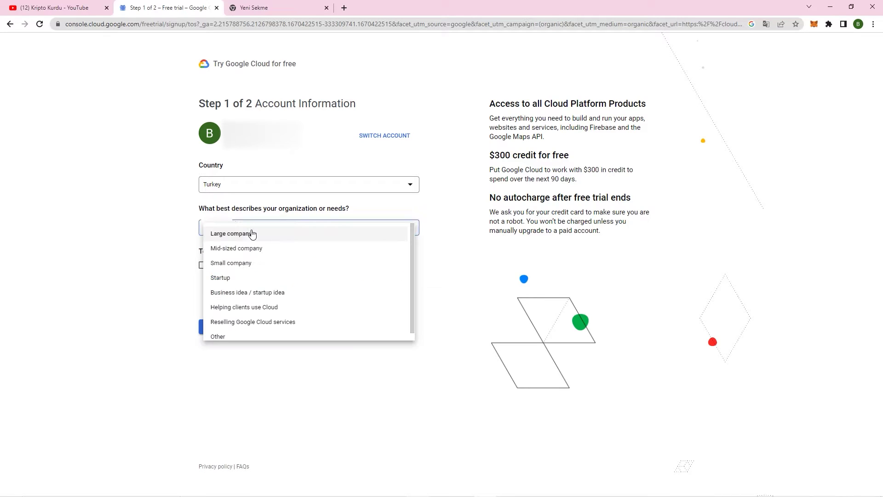
{"action": "left_click", "coordinate": [223, 338]}
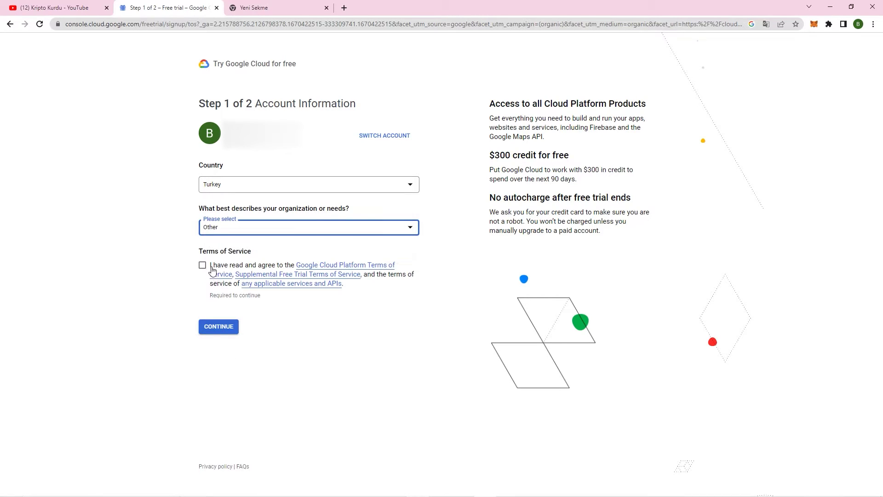
{"action": "left_click", "coordinate": [203, 266]}
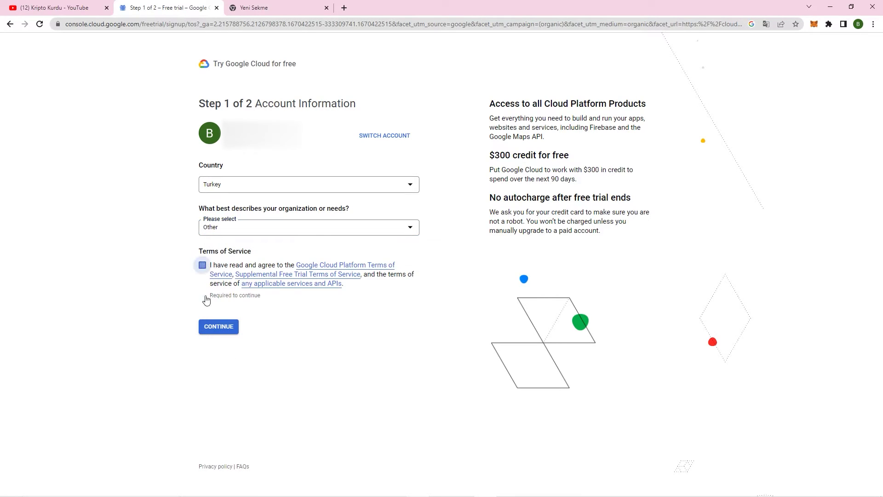
{"action": "left_click", "coordinate": [218, 327]}
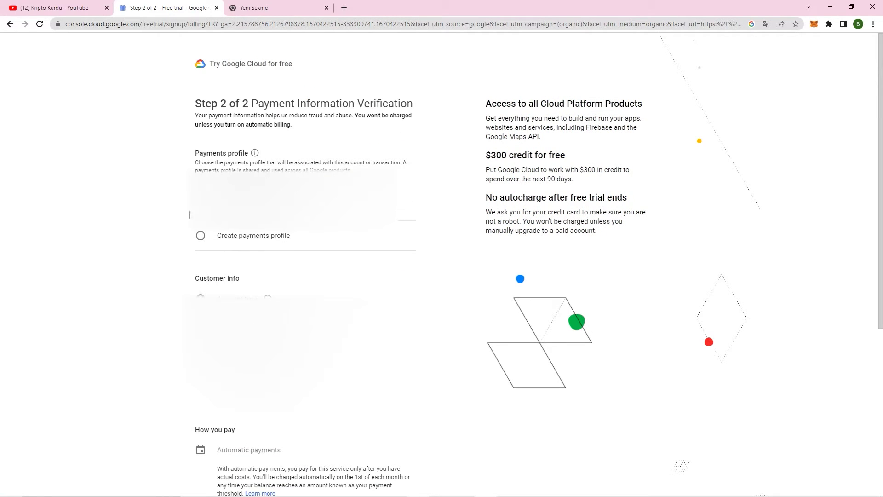
Fill in the card number and remaining card details as the payment method, and start the free trial
{"action": "scroll", "coordinate": [148, 212], "scroll_direction": "down", "scroll_amount": 3}
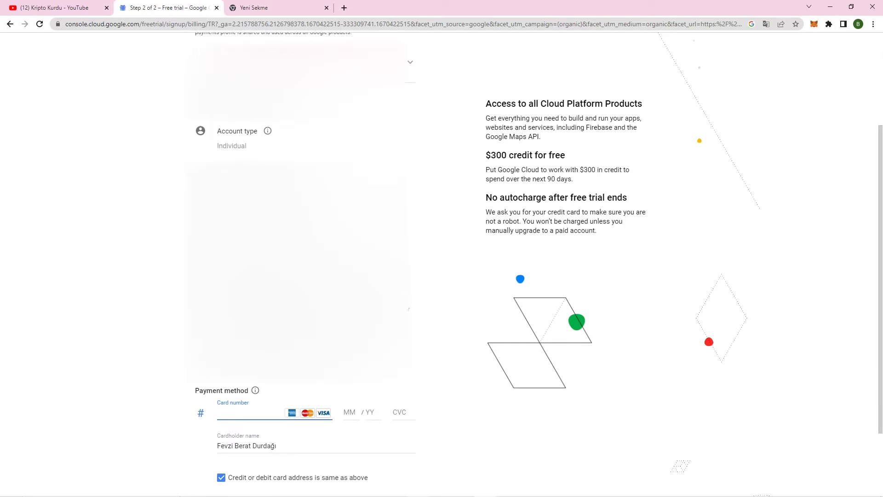
{"action": "double_click", "coordinate": [232, 146]}
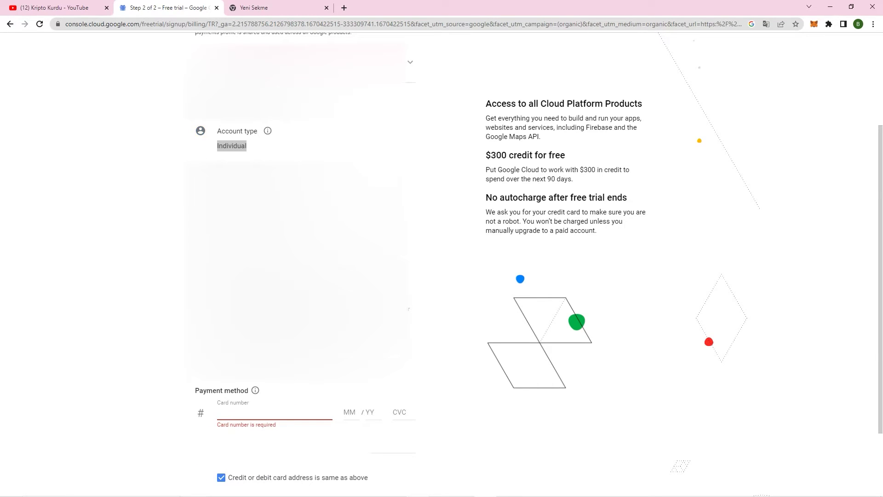
{"action": "scroll", "coordinate": [239, 312], "scroll_direction": "down", "scroll_amount": 2}
{"action": "left_click", "coordinate": [239, 313]}
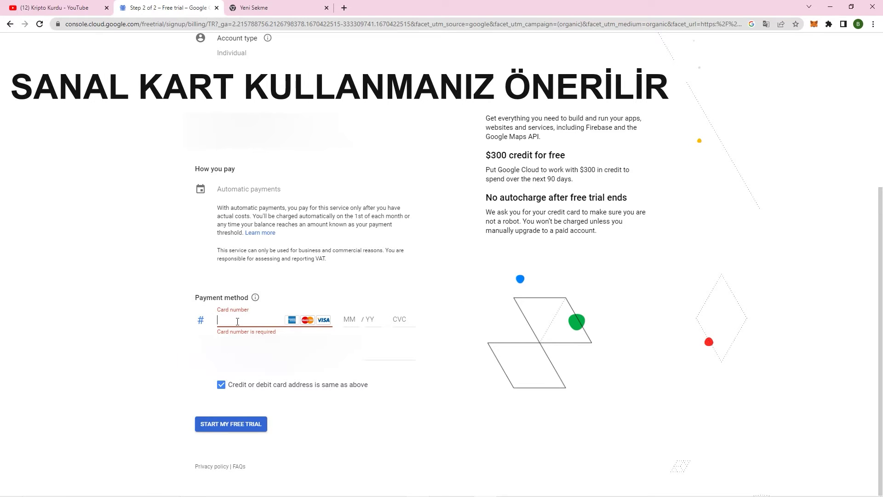
{"action": "left_click", "coordinate": [255, 426]}
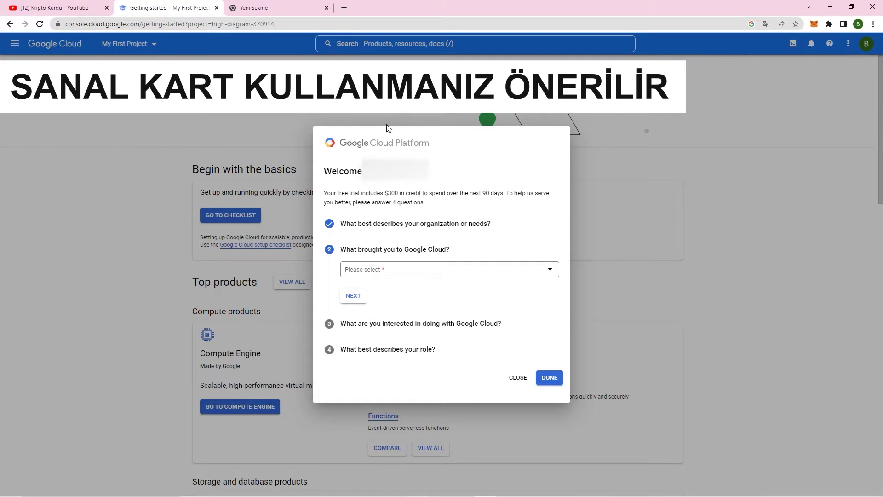
Answer what brought you to Google Cloud with Other, leave the optional explanation empty and continue
{"action": "left_click", "coordinate": [449, 270]}
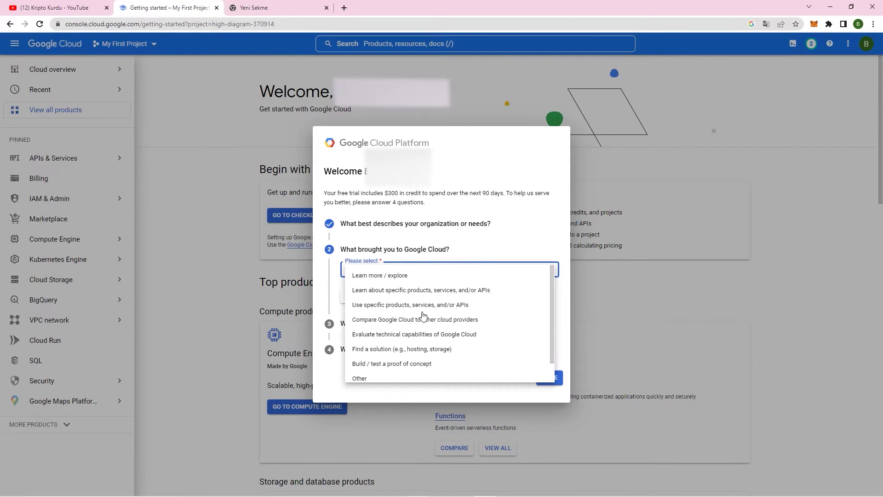
{"action": "scroll", "coordinate": [381, 374], "scroll_direction": "down", "scroll_amount": 1}
{"action": "left_click", "coordinate": [380, 358]}
{"action": "left_click", "coordinate": [399, 283]}
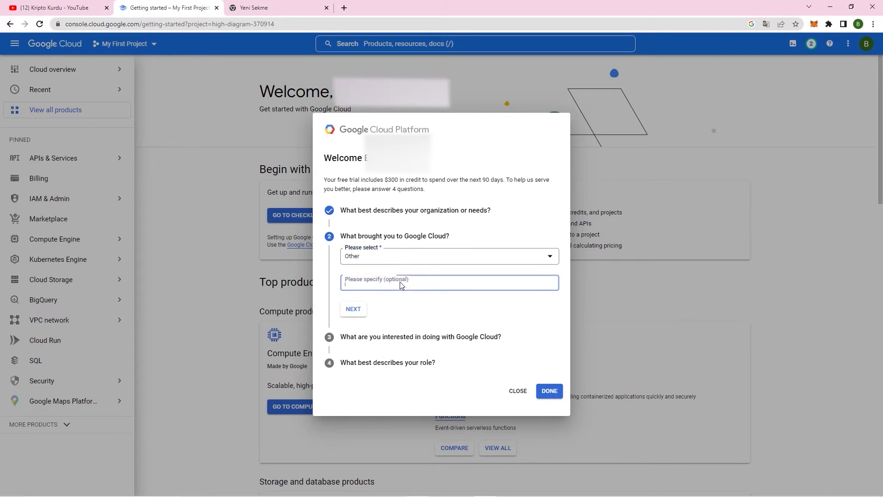
{"action": "left_click", "coordinate": [354, 314]}
Mark Websites, Mobile apps and Artificial intelligence / machine learning as the interests and continue to the role question
{"action": "left_click", "coordinate": [372, 272]}
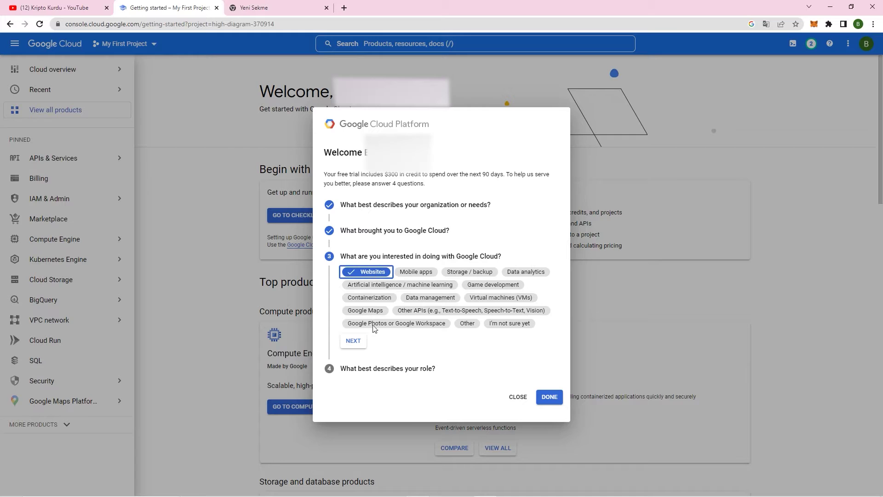
{"action": "left_click", "coordinate": [414, 272]}
{"action": "left_click", "coordinate": [412, 278]}
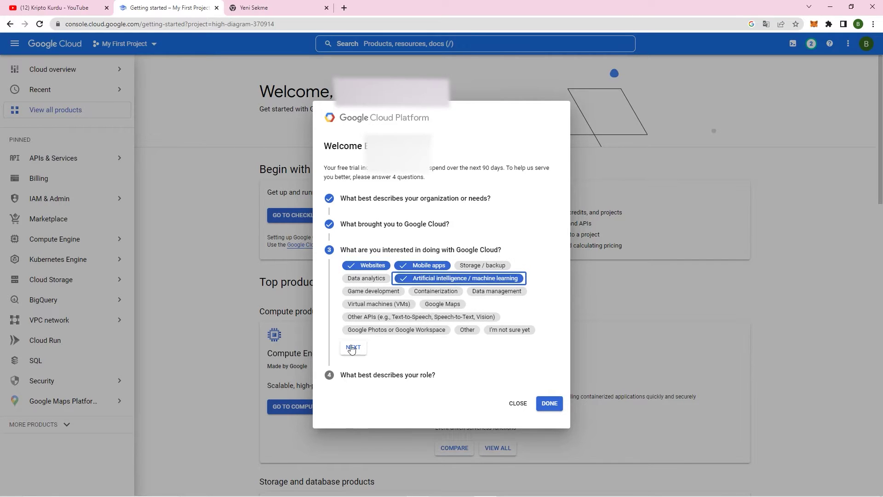
{"action": "left_click", "coordinate": [352, 347]}
Set the role to Other, finish the welcome questionnaire and skip the website hosting suggestions
{"action": "left_click", "coordinate": [396, 330]}
{"action": "scroll", "coordinate": [386, 429], "scroll_direction": "down", "scroll_amount": 3}
{"action": "left_click", "coordinate": [384, 430]}
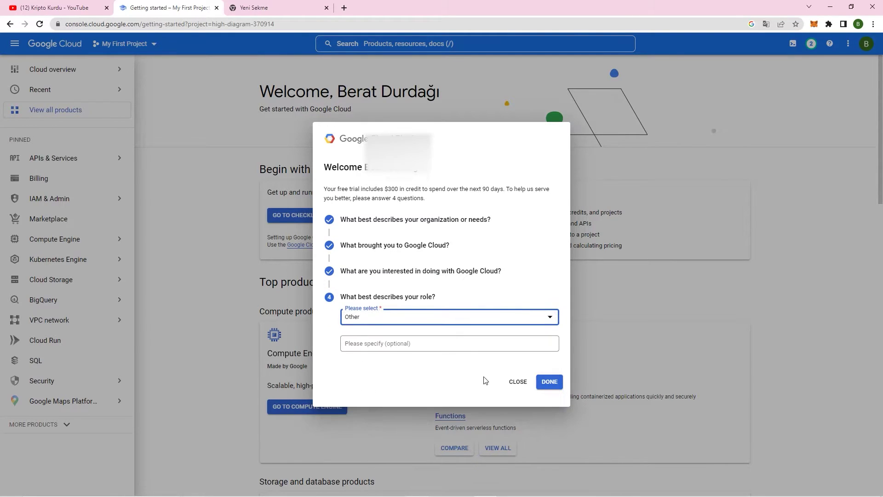
{"action": "left_click", "coordinate": [545, 381]}
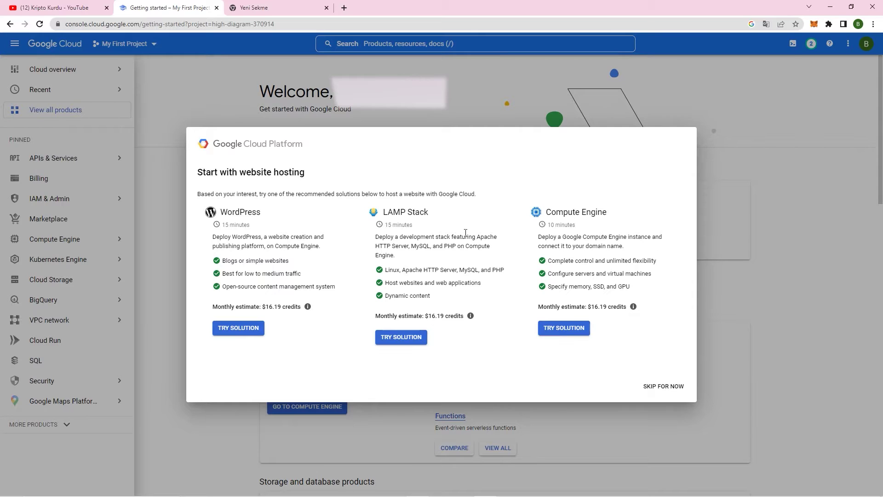
{"action": "left_click", "coordinate": [666, 389]}
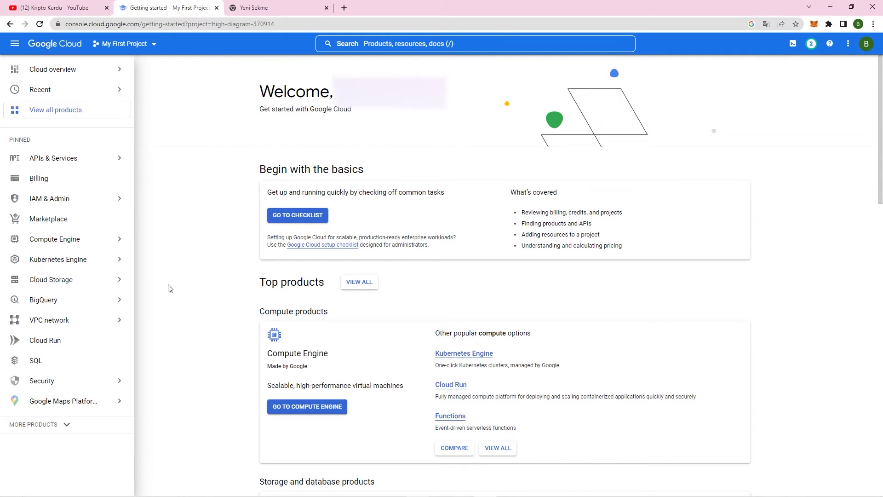
Go to Compute Engine's VM instances, enable the Compute Engine API and start creating an instance
{"action": "mouse_move", "coordinate": [58, 242]}
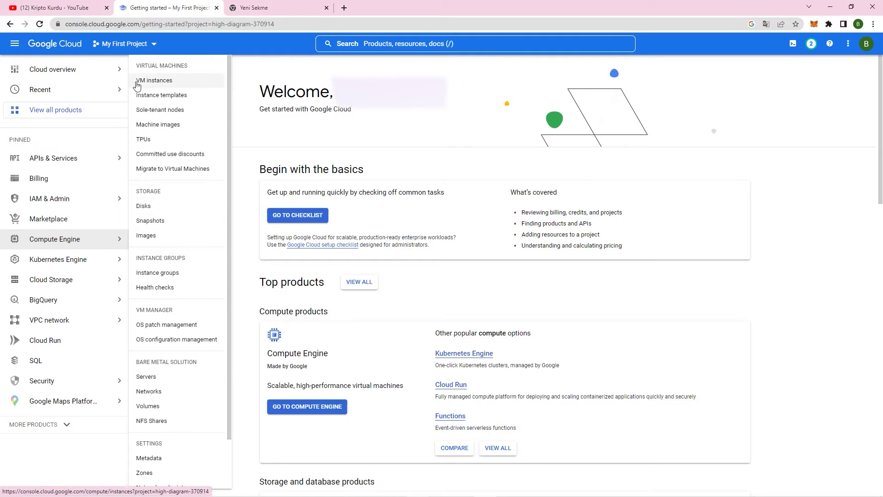
{"action": "left_click", "coordinate": [167, 85]}
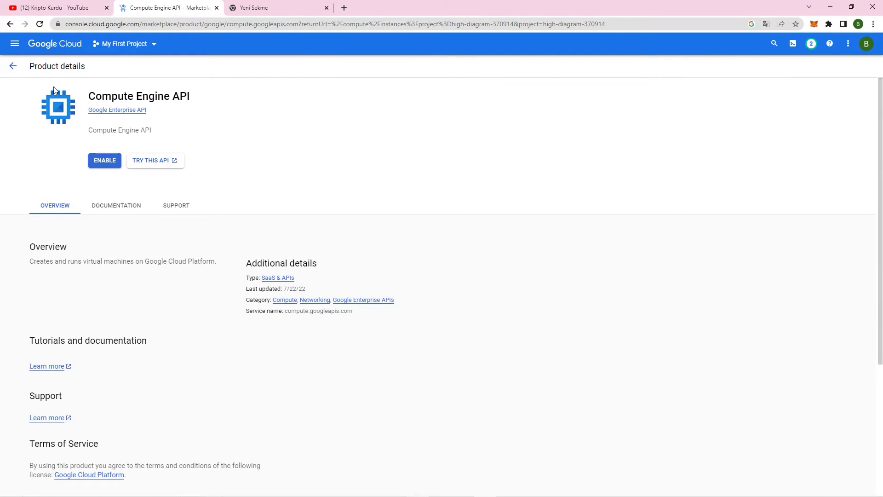
{"action": "left_click", "coordinate": [98, 161]}
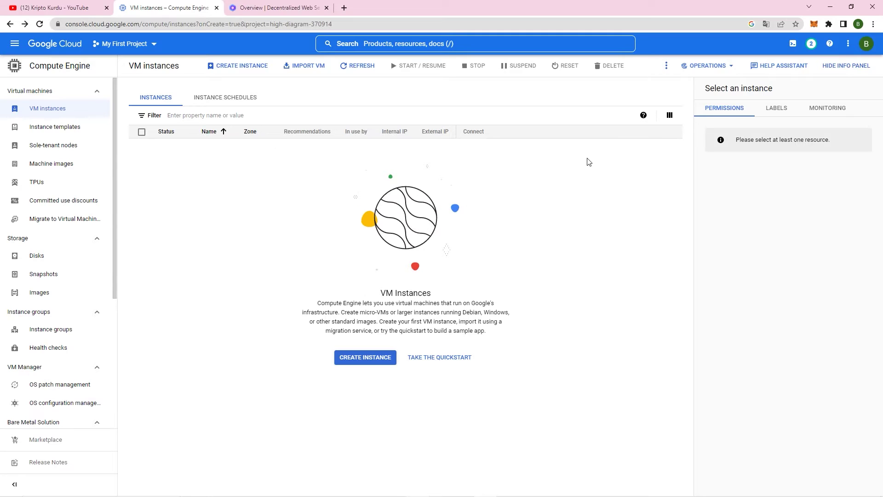
{"action": "left_click", "coordinate": [366, 357]}
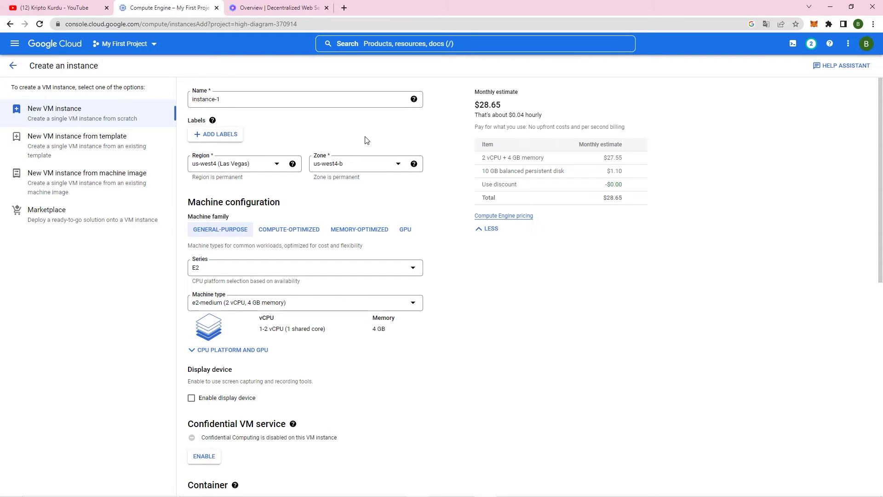
{"action": "left_click_drag", "start_coordinate": [189, 98], "coordinate": [276, 112]}
{"action": "left_click", "coordinate": [276, 112]}
{"action": "left_click", "coordinate": [253, 102]}
{"action": "left_click_drag", "start_coordinate": [188, 95], "coordinate": [282, 124]}
{"action": "left_click", "coordinate": [282, 124]}
{"action": "triple_click", "coordinate": [282, 97]}
{"action": "left_click", "coordinate": [325, 127]}
Open the machine type choices and check the recommended CPU cores and RAM in the Decentralized Web Services fullnode documentation
{"action": "scroll", "coordinate": [299, 205], "scroll_direction": "down", "scroll_amount": 1}
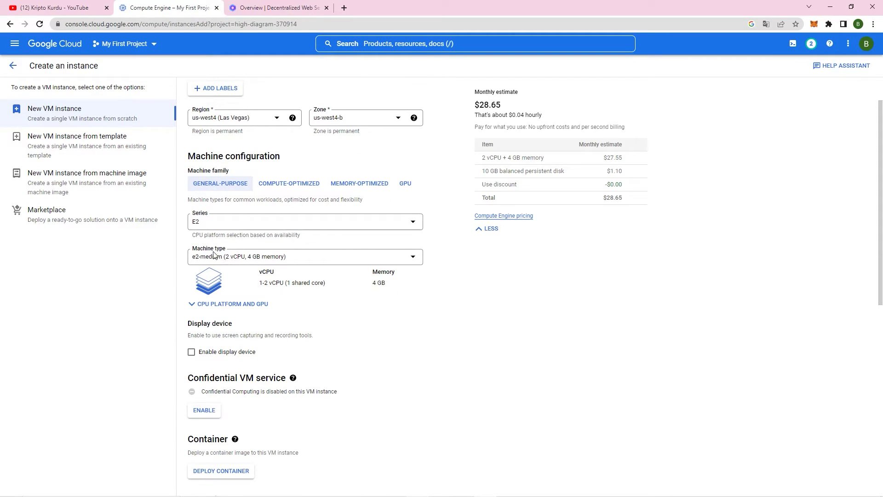
{"action": "left_click", "coordinate": [250, 255]}
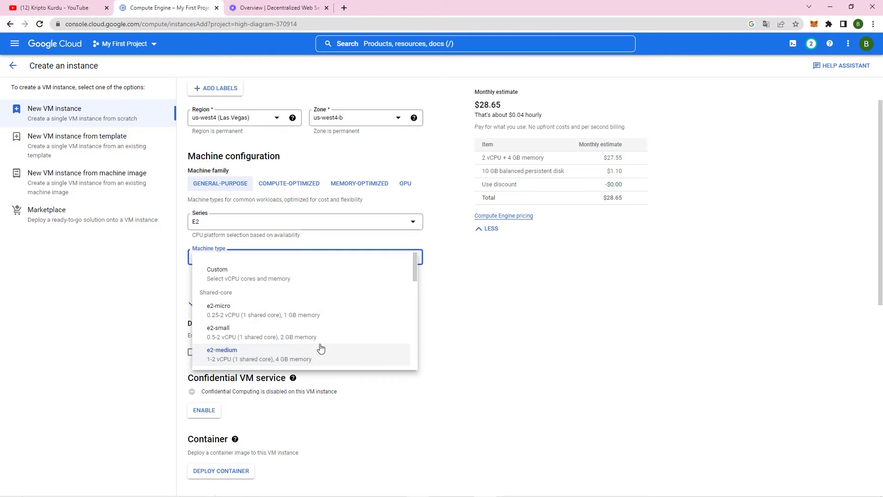
{"action": "scroll", "coordinate": [290, 341], "scroll_direction": "down", "scroll_amount": 1}
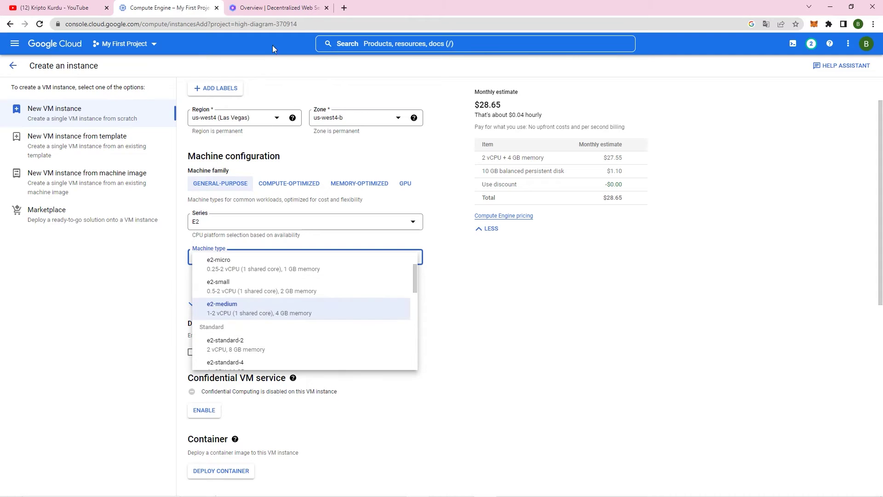
{"action": "left_click", "coordinate": [275, 7]}
{"action": "left_click", "coordinate": [346, 269]}
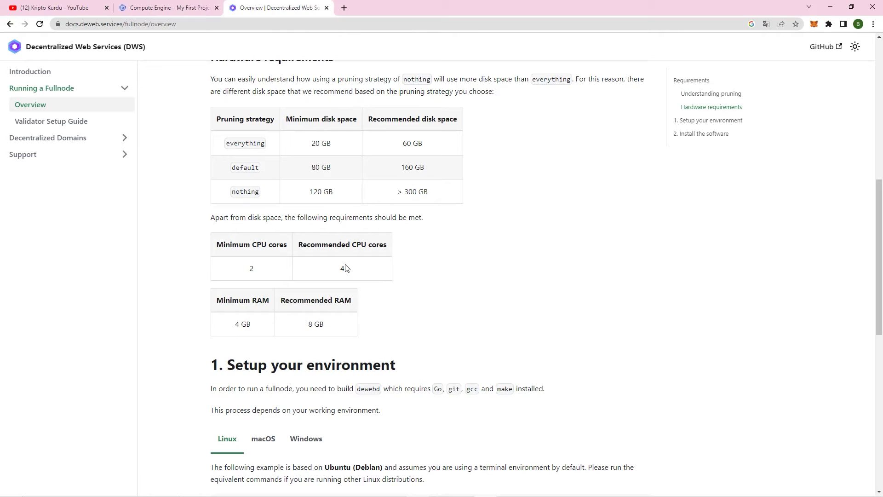
{"action": "triple_click", "coordinate": [320, 324]}
{"action": "left_click", "coordinate": [396, 309]}
{"action": "left_click", "coordinate": [147, 7]}
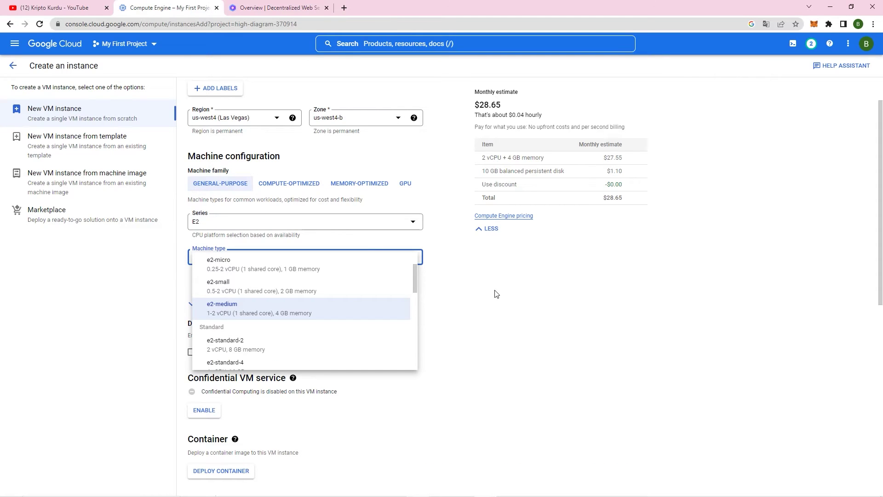
Set the instance's machine type to e2-standard-4 with 4 vCPU and 16 GB memory
{"action": "scroll", "coordinate": [318, 318], "scroll_direction": "down", "scroll_amount": 3}
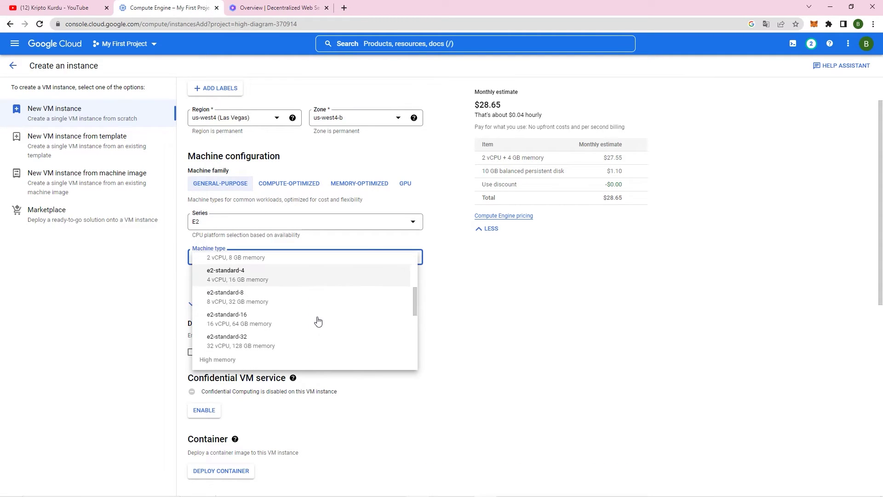
{"action": "scroll", "coordinate": [317, 317], "scroll_direction": "up", "scroll_amount": 2}
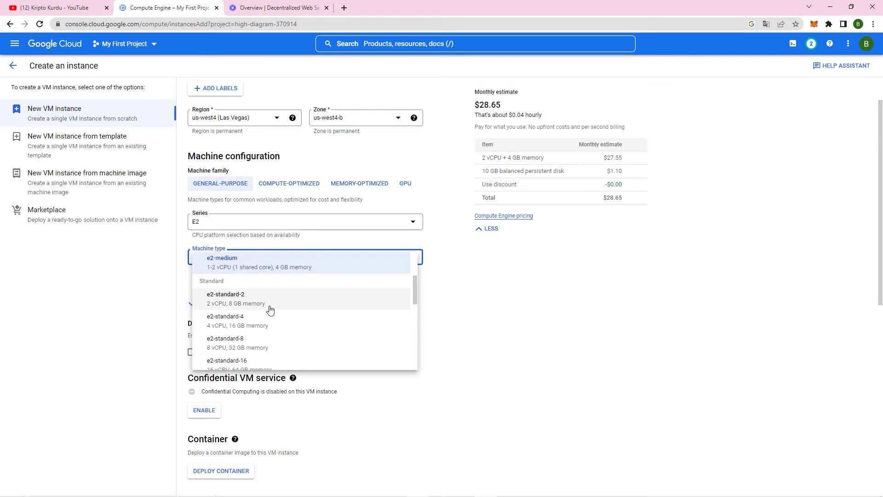
{"action": "scroll", "coordinate": [244, 322], "scroll_direction": "down", "scroll_amount": 2}
{"action": "scroll", "coordinate": [239, 324], "scroll_direction": "up", "scroll_amount": 2}
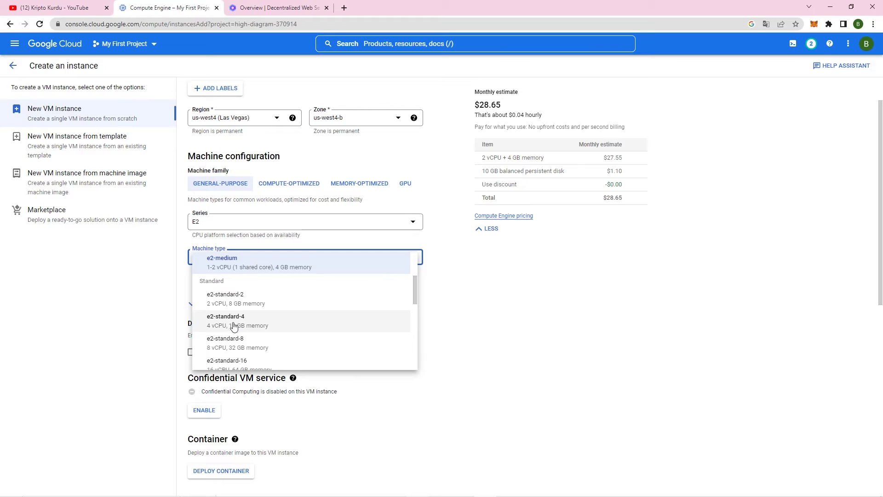
{"action": "left_click", "coordinate": [265, 328]}
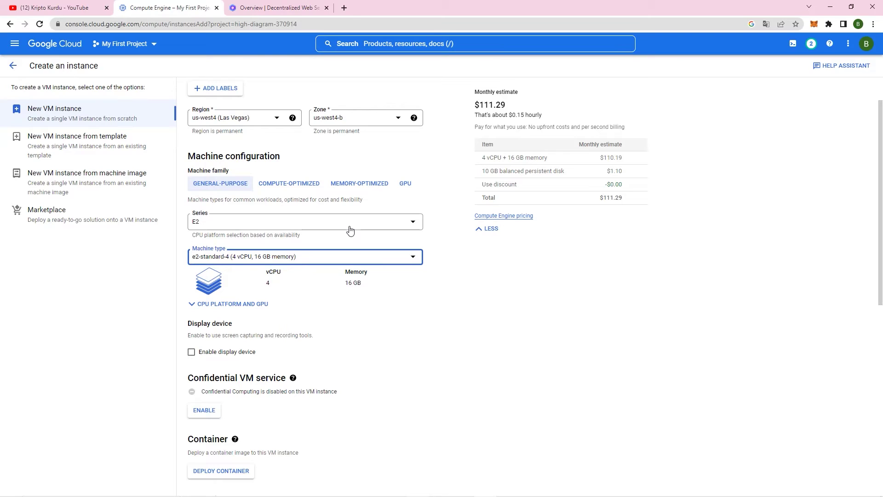
Open the instance's boot disk settings and choose the Ubuntu operating system with version Ubuntu 20.04 LTS for x86/64
{"action": "scroll", "coordinate": [386, 258], "scroll_direction": "down", "scroll_amount": 4}
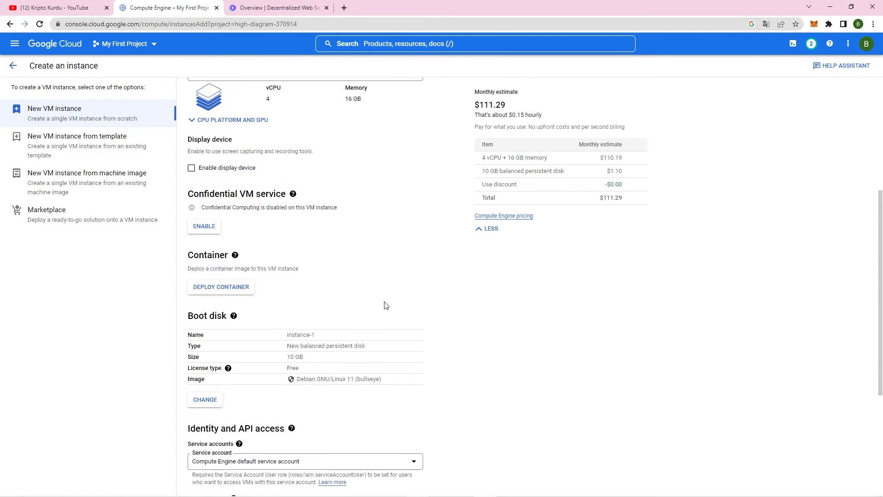
{"action": "scroll", "coordinate": [386, 306], "scroll_direction": "down", "scroll_amount": 1}
{"action": "left_click_drag", "start_coordinate": [189, 273], "coordinate": [249, 271]}
{"action": "left_click", "coordinate": [287, 275]}
{"action": "triple_click", "coordinate": [216, 270]}
{"action": "left_click", "coordinate": [263, 360]}
{"action": "left_click", "coordinate": [205, 353]}
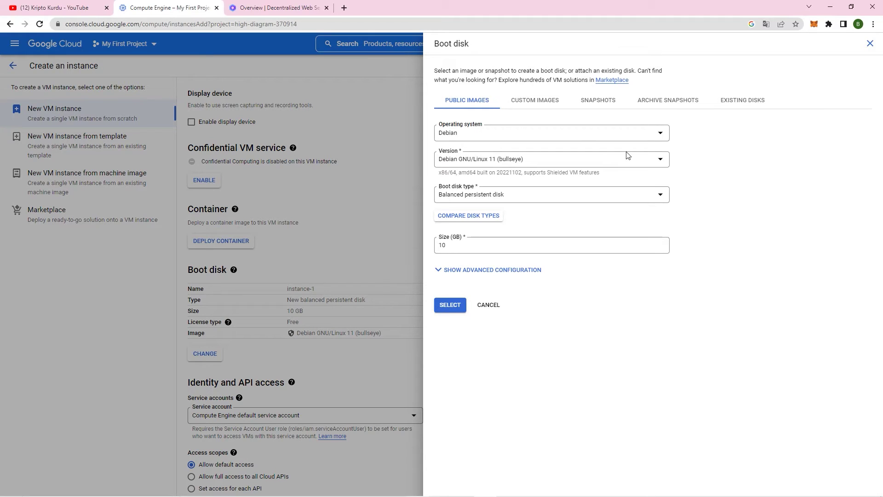
{"action": "left_click", "coordinate": [457, 137]}
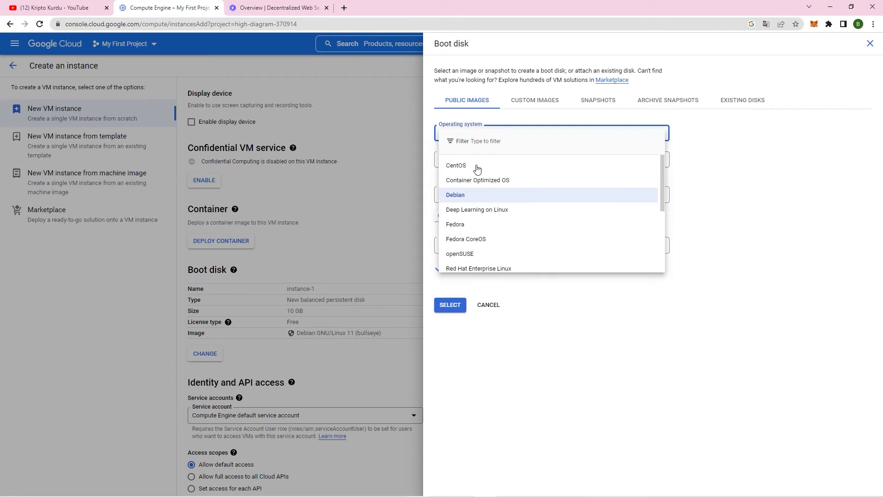
{"action": "scroll", "coordinate": [480, 230], "scroll_direction": "down", "scroll_amount": 3}
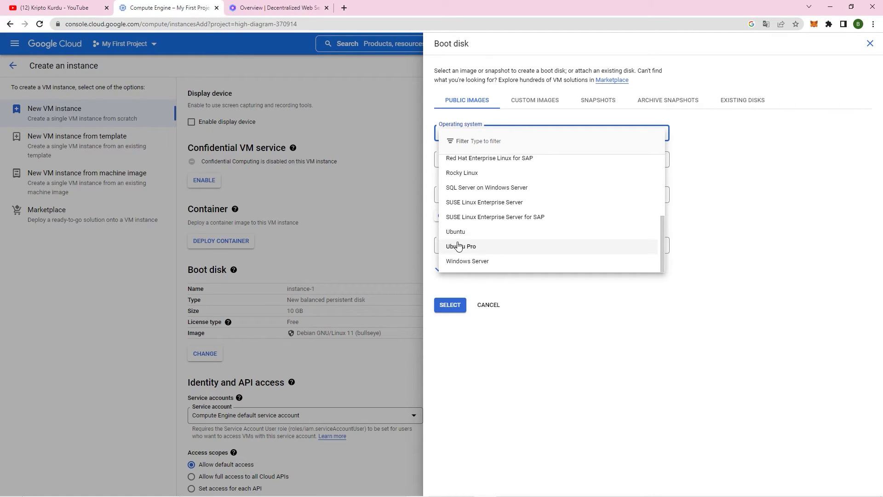
{"action": "left_click", "coordinate": [478, 246]}
{"action": "left_click", "coordinate": [457, 234]}
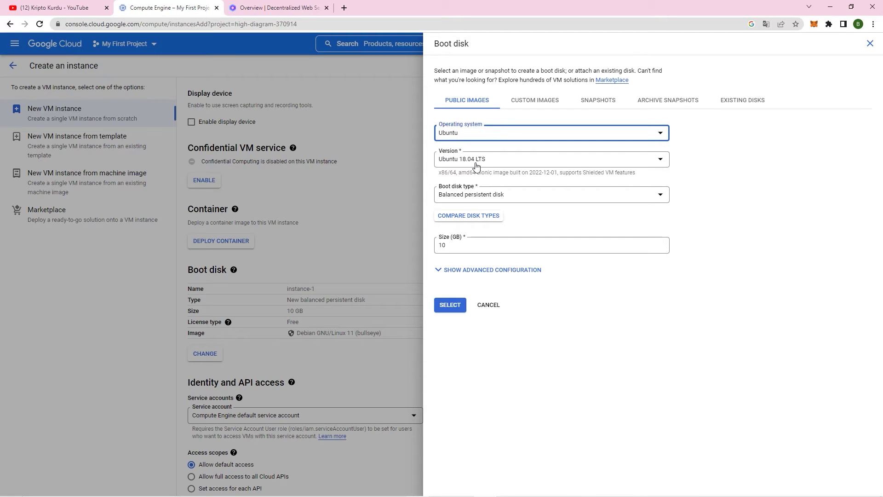
{"action": "left_click", "coordinate": [476, 161]}
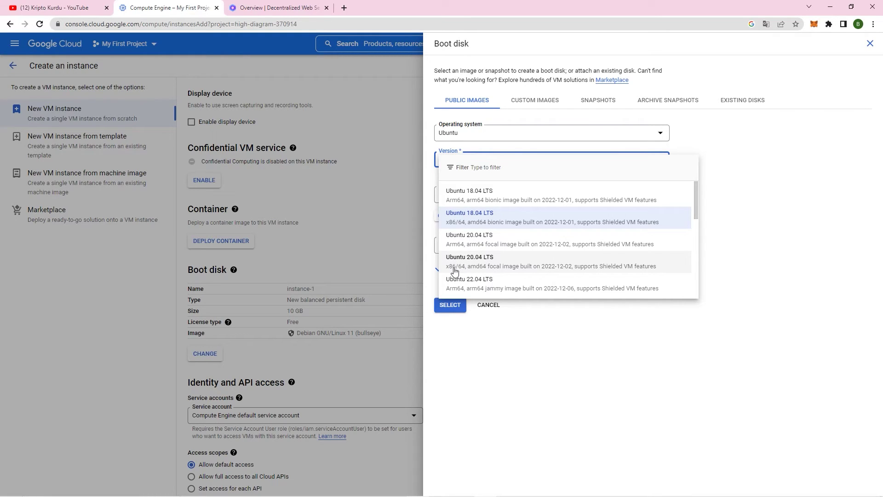
{"action": "left_click", "coordinate": [483, 265]}
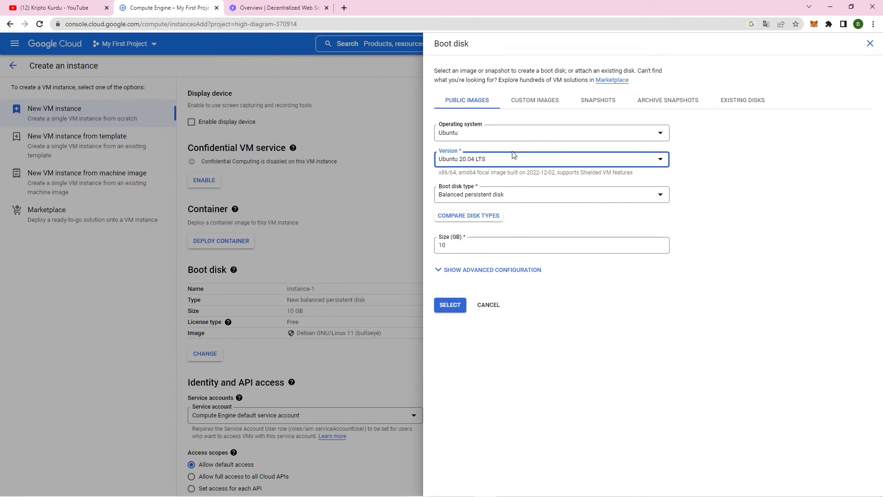
Check the fullnode documentation's disk space requirements, set the boot disk size to 200 GB and apply the boot disk settings
{"action": "double_click", "coordinate": [480, 243]}
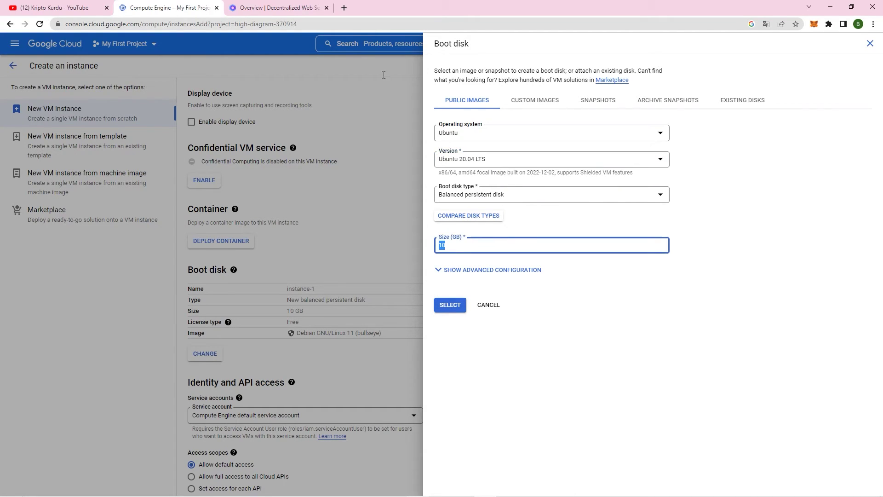
{"action": "left_click", "coordinate": [309, 8]}
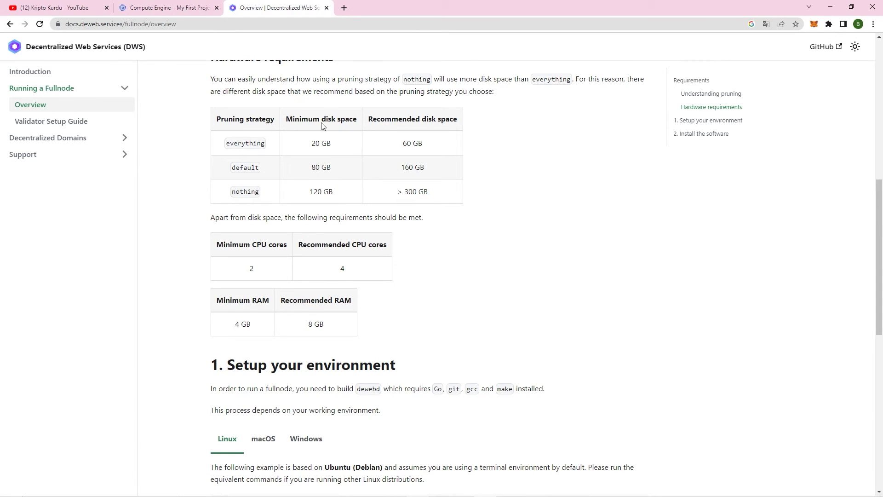
{"action": "key", "text": "ctrl+shift+Tab"}
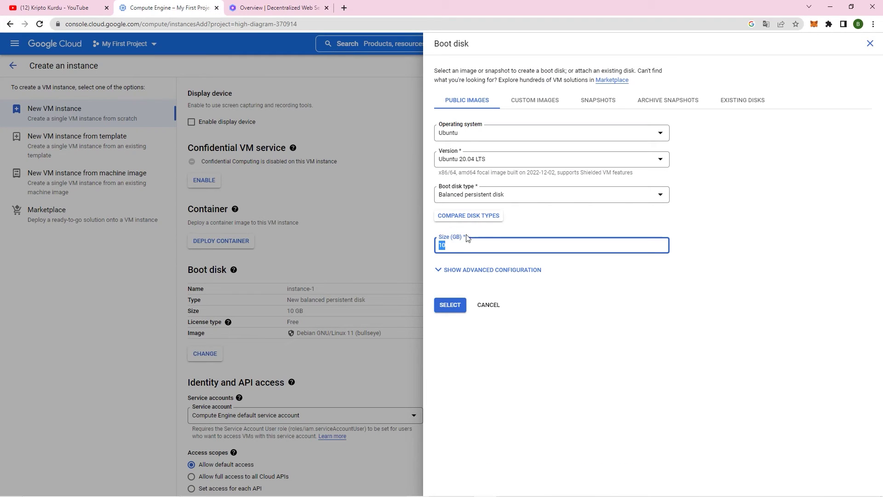
{"action": "type", "text": "200"}
{"action": "left_click", "coordinate": [567, 277]}
{"action": "left_click", "coordinate": [458, 311]}
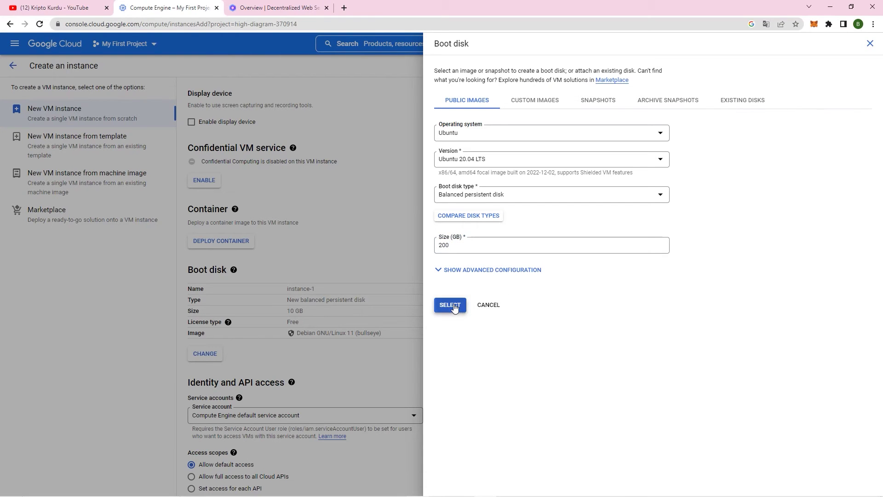
Review the instance's machine configuration and boot disk against its monthly and hourly cost estimate
{"action": "scroll", "coordinate": [389, 248], "scroll_direction": "up", "scroll_amount": 3}
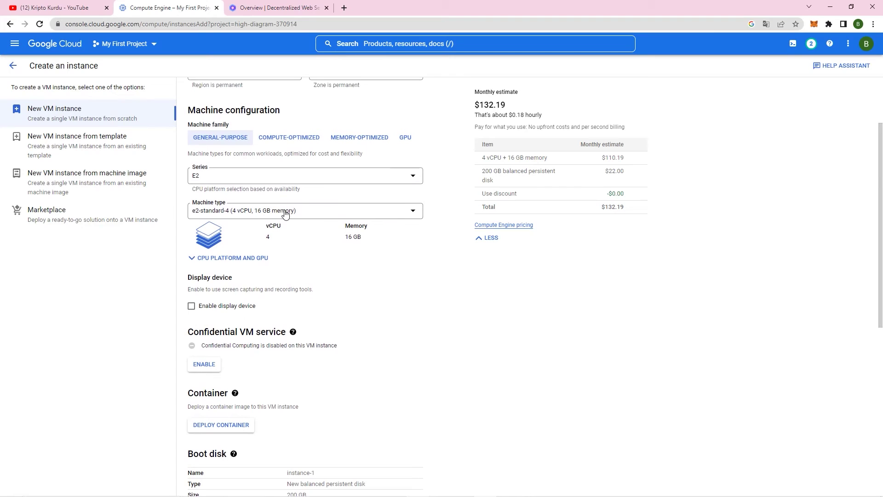
{"action": "scroll", "coordinate": [287, 216], "scroll_direction": "down", "scroll_amount": 3}
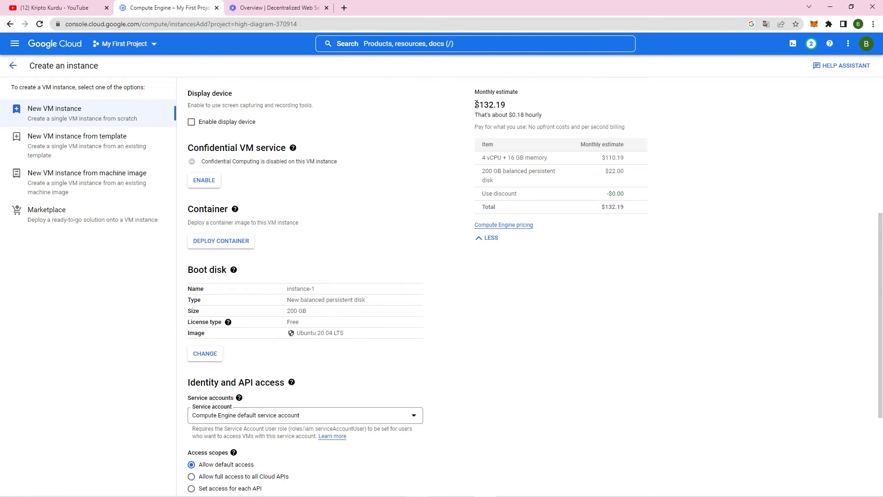
{"action": "left_click_drag", "start_coordinate": [479, 105], "coordinate": [504, 104]}
{"action": "left_click", "coordinate": [516, 105]}
{"action": "scroll", "coordinate": [363, 189], "scroll_direction": "up", "scroll_amount": 2}
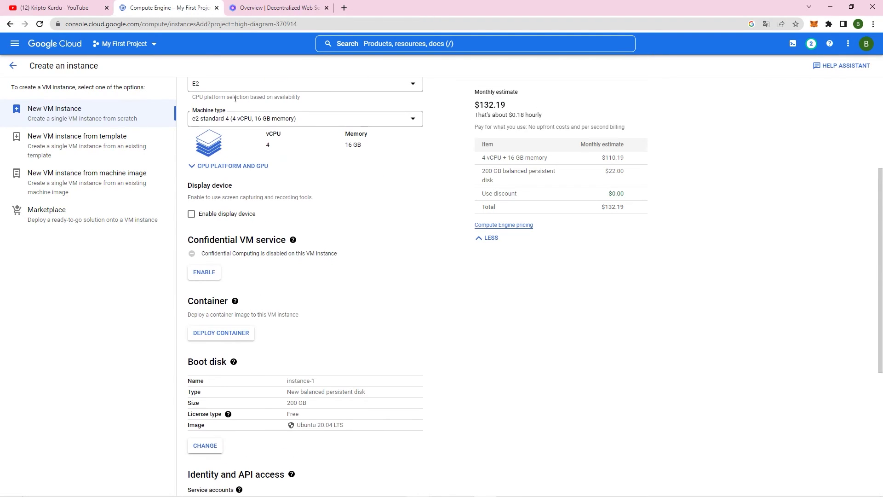
{"action": "left_click_drag", "start_coordinate": [476, 109], "coordinate": [539, 101]}
{"action": "left_click", "coordinate": [483, 107]}
{"action": "double_click", "coordinate": [518, 115]}
{"action": "left_click", "coordinate": [521, 115]}
{"action": "scroll", "coordinate": [444, 182], "scroll_direction": "down", "scroll_amount": 5}
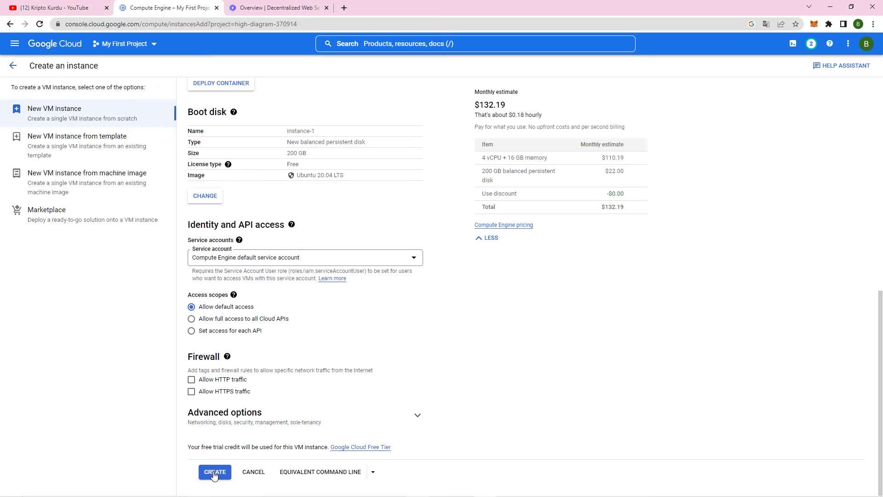
Read the free trial credit note and examine the Free Trial's duration and credit amount on the Google Cloud Free Tier page
{"action": "left_click_drag", "start_coordinate": [187, 448], "coordinate": [435, 441]}
{"action": "left_click", "coordinate": [467, 438]}
{"action": "triple_click", "coordinate": [497, 101]}
{"action": "left_click", "coordinate": [536, 327]}
{"action": "left_click", "coordinate": [359, 447]}
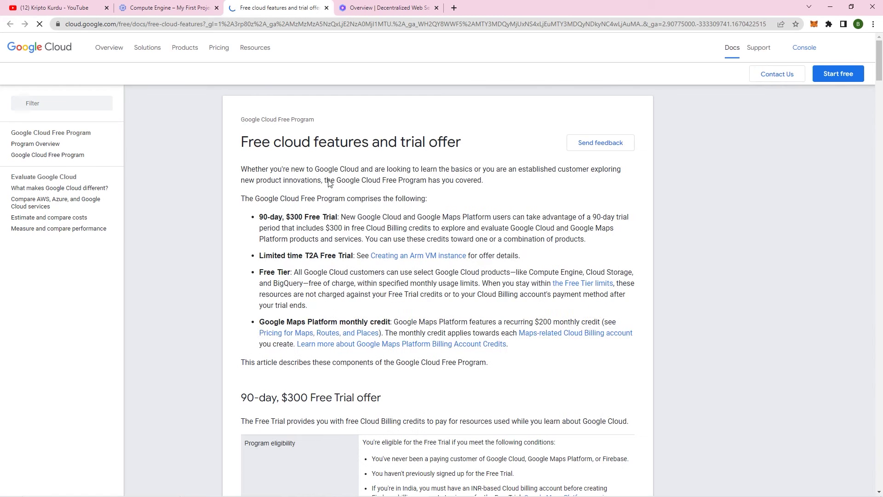
{"action": "left_click_drag", "start_coordinate": [260, 198], "coordinate": [304, 198]}
{"action": "double_click", "coordinate": [297, 195]}
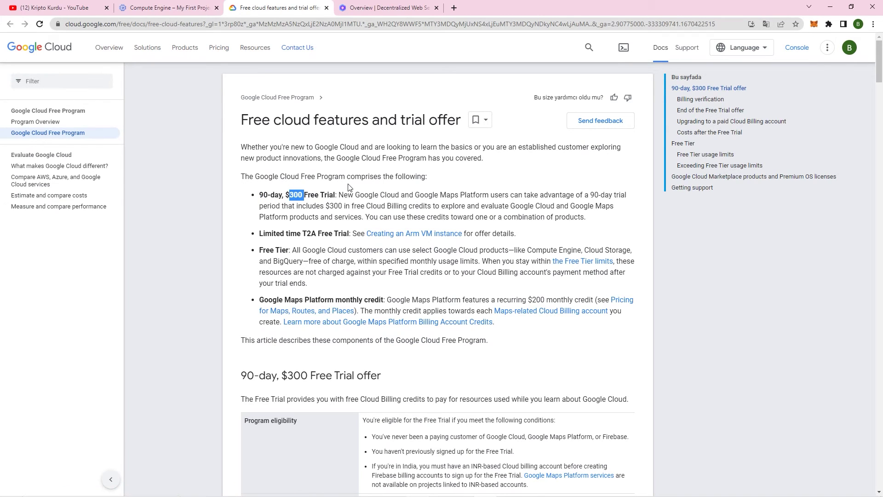
{"action": "double_click", "coordinate": [276, 195]}
{"action": "double_click", "coordinate": [296, 195]}
Return to the instance form, recheck the monthly cost estimate and create the VM instance
{"action": "left_click", "coordinate": [176, 6]}
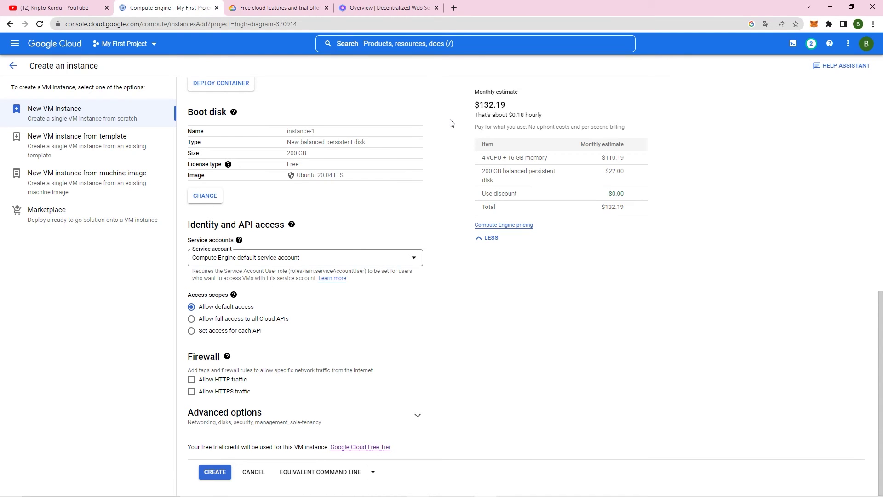
{"action": "double_click", "coordinate": [489, 107]}
{"action": "left_click", "coordinate": [533, 312]}
{"action": "left_click", "coordinate": [215, 473]}
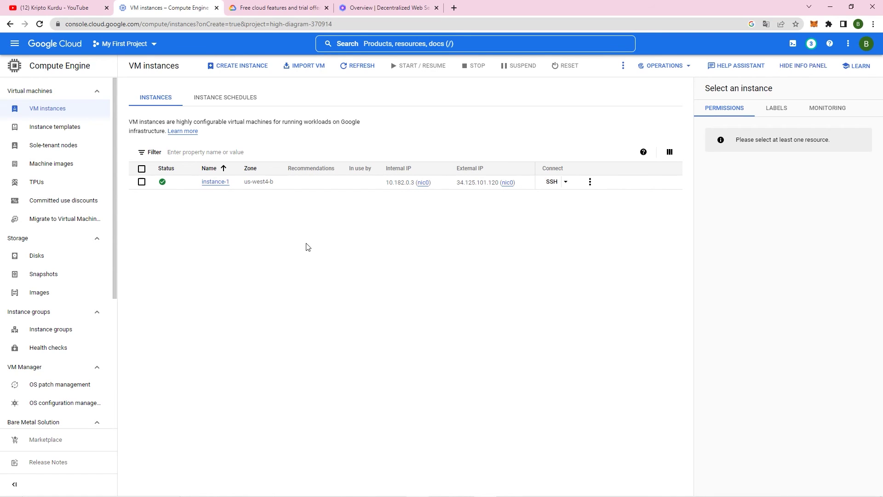
Select instance-1, open an SSH-in-browser session to it and dismiss the page translation offer
{"action": "left_click", "coordinate": [142, 181]}
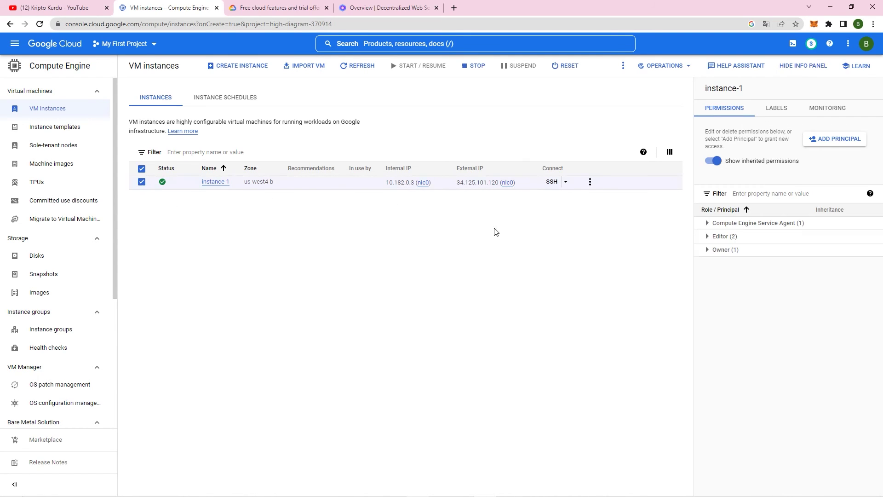
{"action": "left_click", "coordinate": [555, 185]}
{"action": "left_click", "coordinate": [551, 183]}
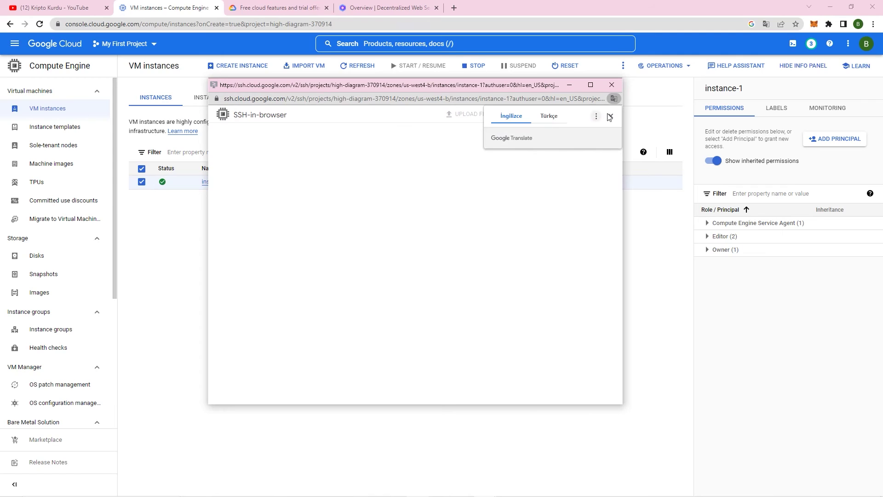
{"action": "left_click", "coordinate": [610, 116]}
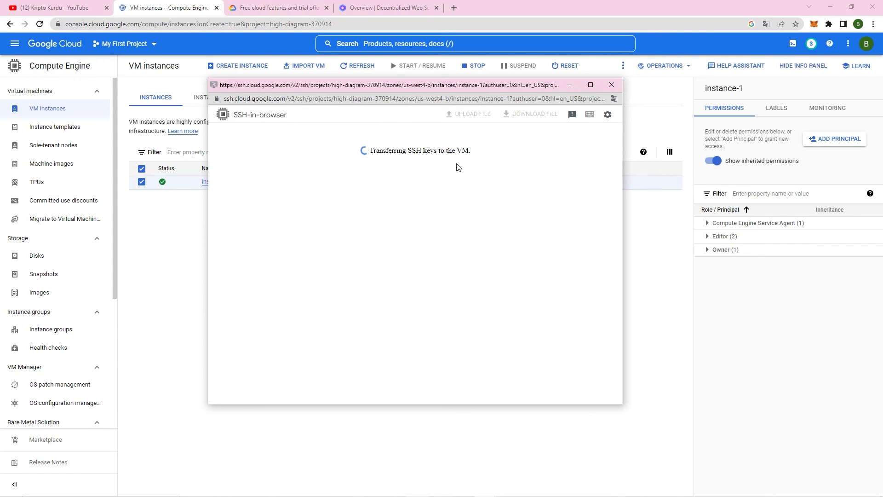
{"action": "left_click_drag", "start_coordinate": [394, 84], "coordinate": [402, 73]}
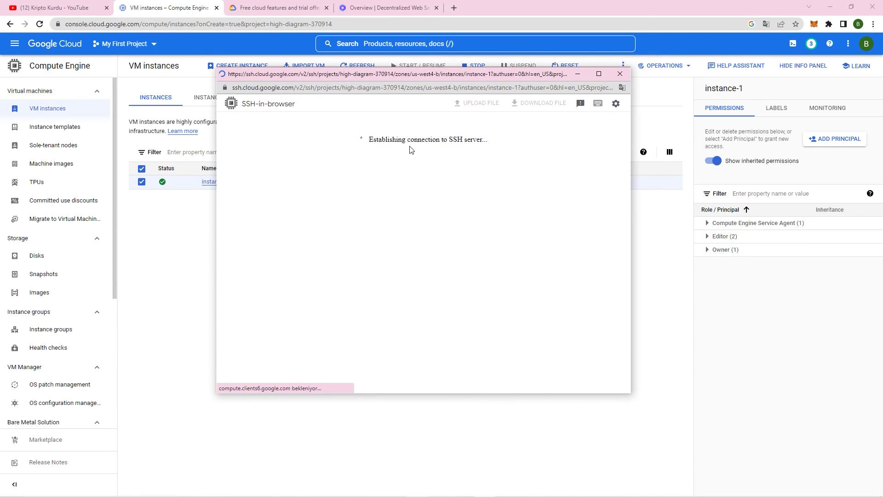
{"action": "key", "text": "BackSpace"}
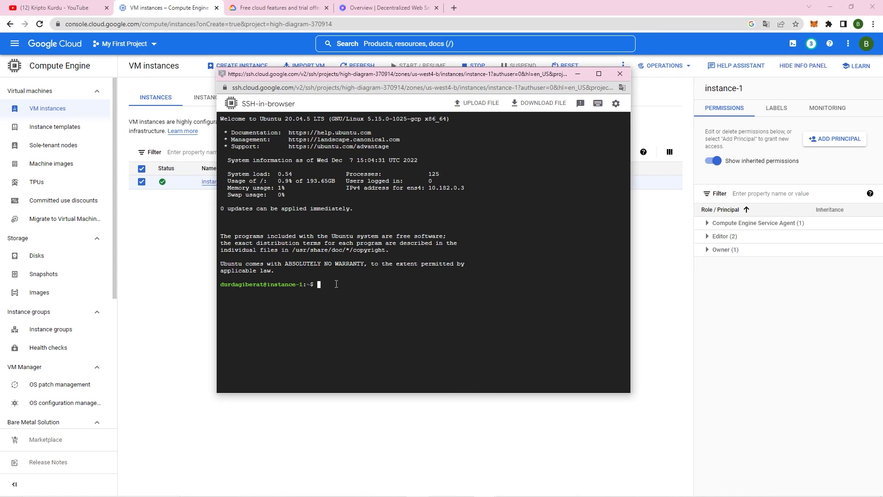
Run sudo passwd root in the SSH session, enter and retype the new root password, and close the session
{"action": "type", "text": "sudo passwd"}
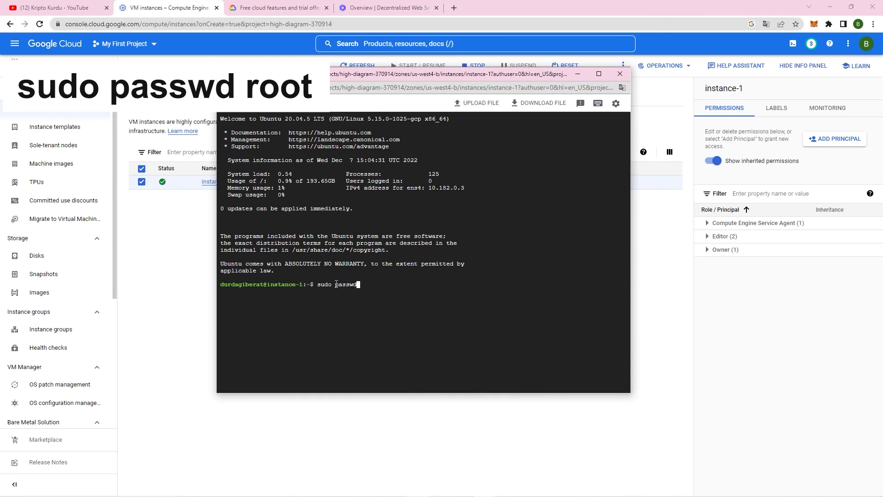
{"action": "type", "text": " root"}
{"action": "key", "text": "Return"}
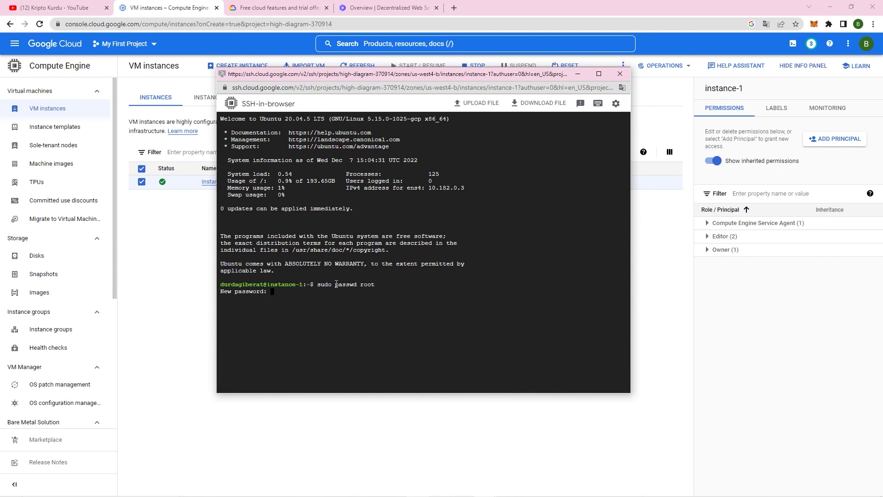
{"action": "key", "text": "Return"}
{"action": "key", "text": "Return"}
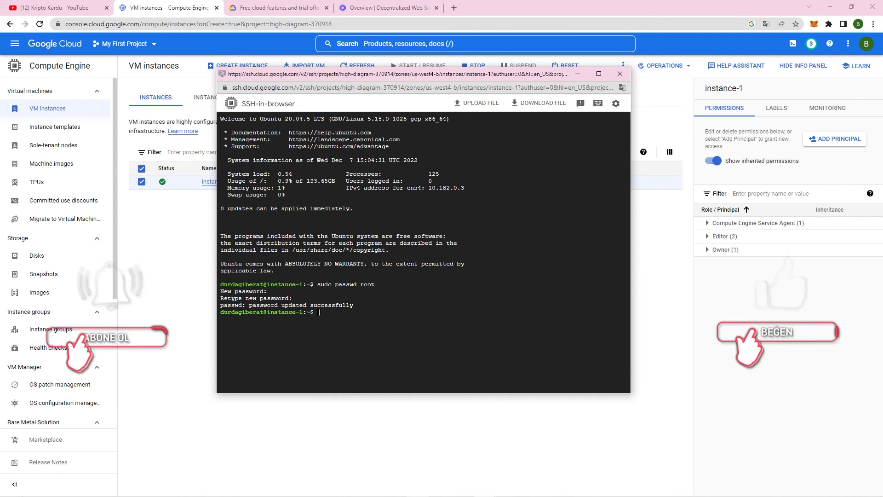
{"action": "left_click", "coordinate": [620, 74]}
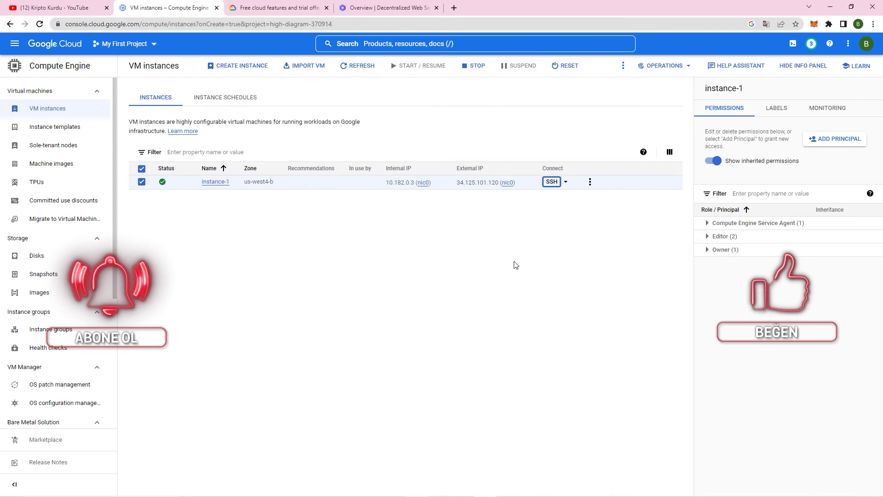